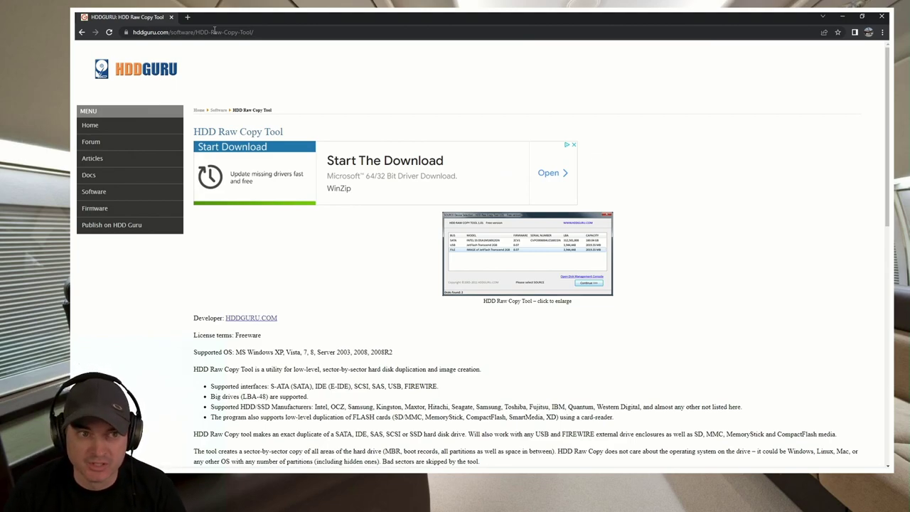
# Dismiss the banner ad on the HDD Raw Copy Tool page and scroll down it
pyautogui.click(574, 145)
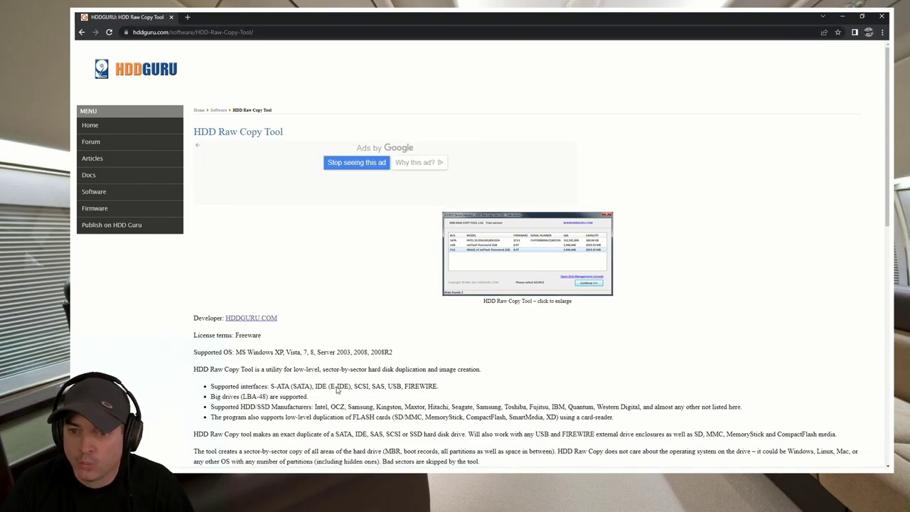
pyautogui.scroll(-3, 319, 313)
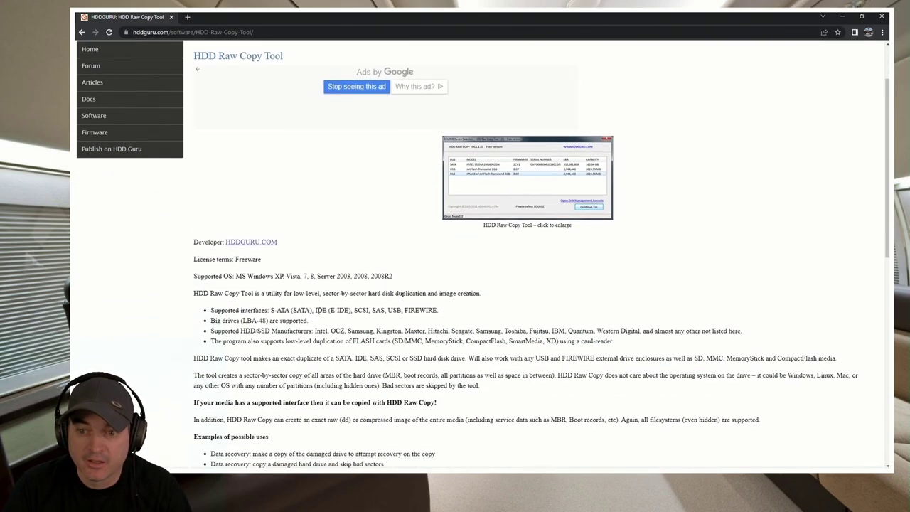
pyautogui.scroll(-2, 346, 160)
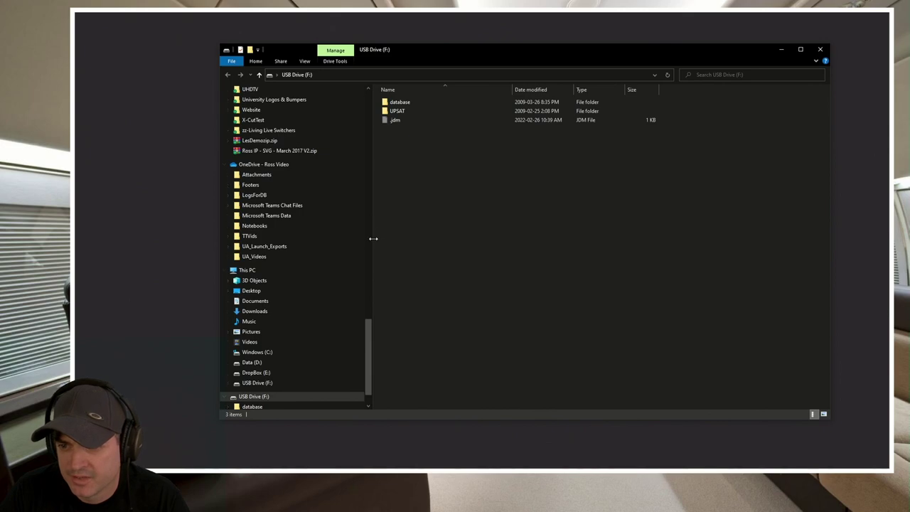
# Narrow the folder tree, browse the database, nav and UPSAT folders, then return to USB Drive (F:)
pyautogui.moveTo(371, 242); pyautogui.dragTo(249, 246)
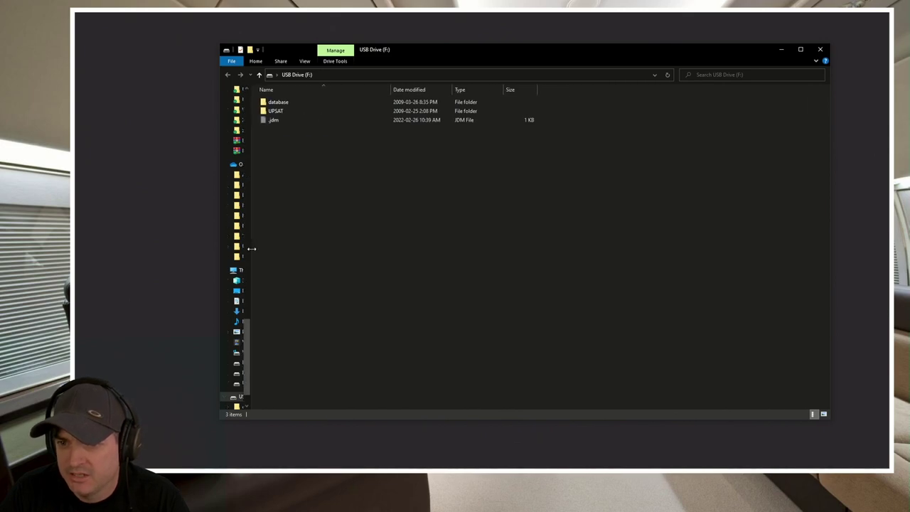
pyautogui.doubleClick(298, 102)
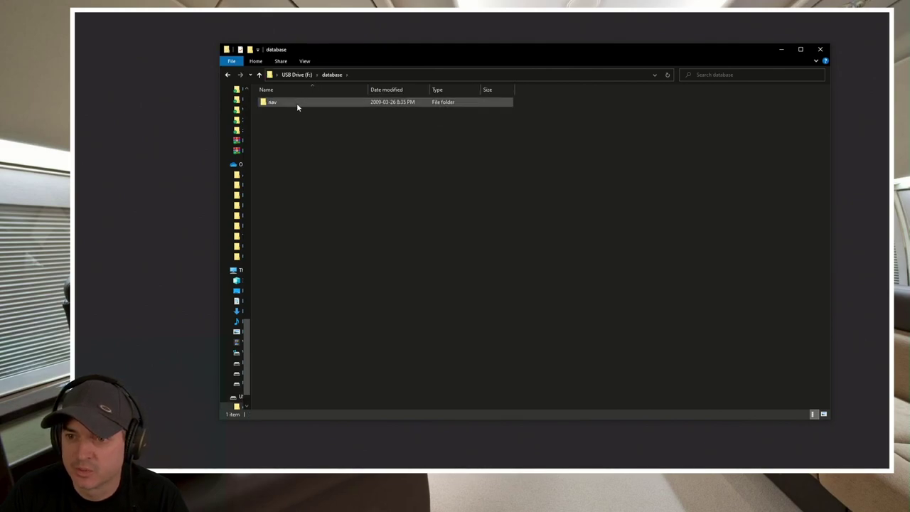
pyautogui.doubleClick(296, 103)
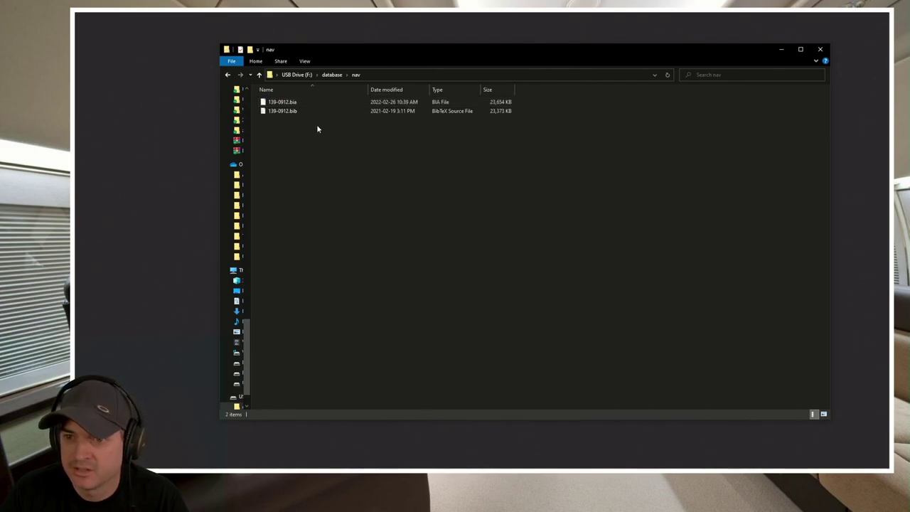
pyautogui.click(324, 75)
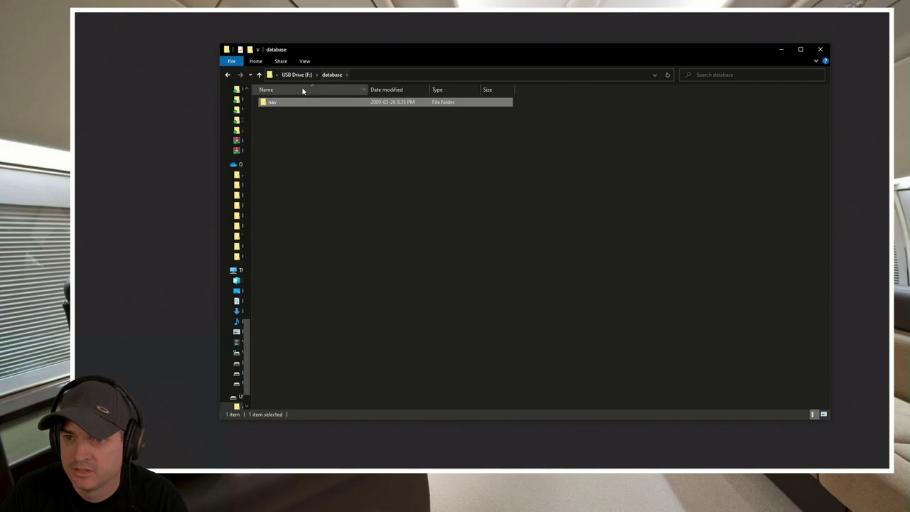
pyautogui.click(299, 75)
pyautogui.click(284, 111)
pyautogui.doubleClick(283, 112)
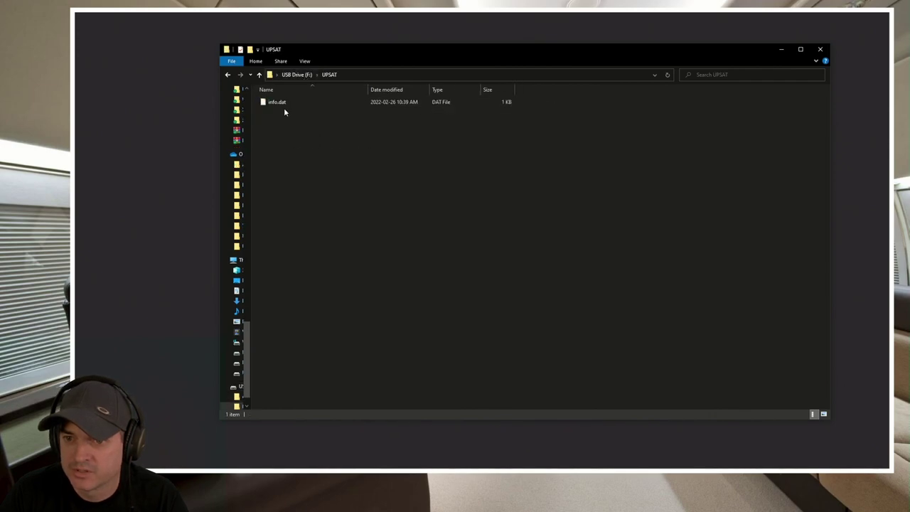
pyautogui.click(298, 75)
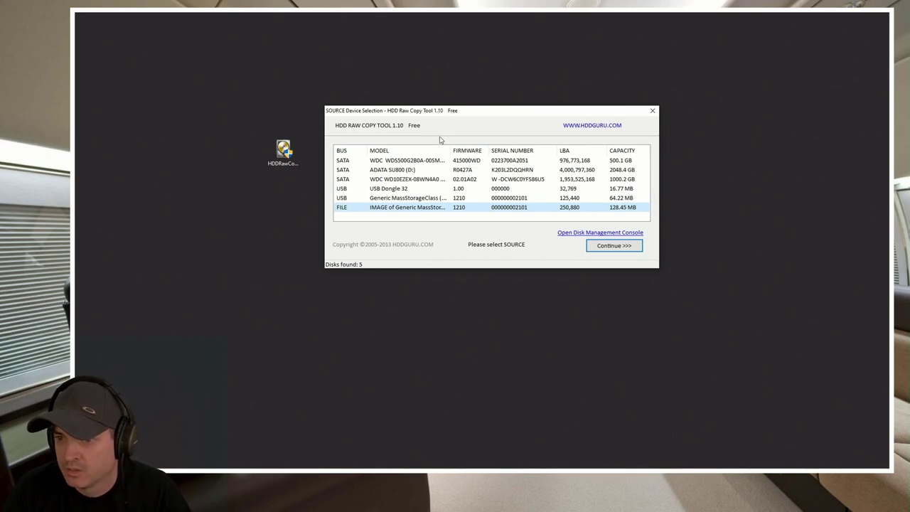
# Widen the MODEL column and pick USB Generic MassStorageClass (F:) as the source device
pyautogui.moveTo(453, 146); pyautogui.dragTo(476, 146)
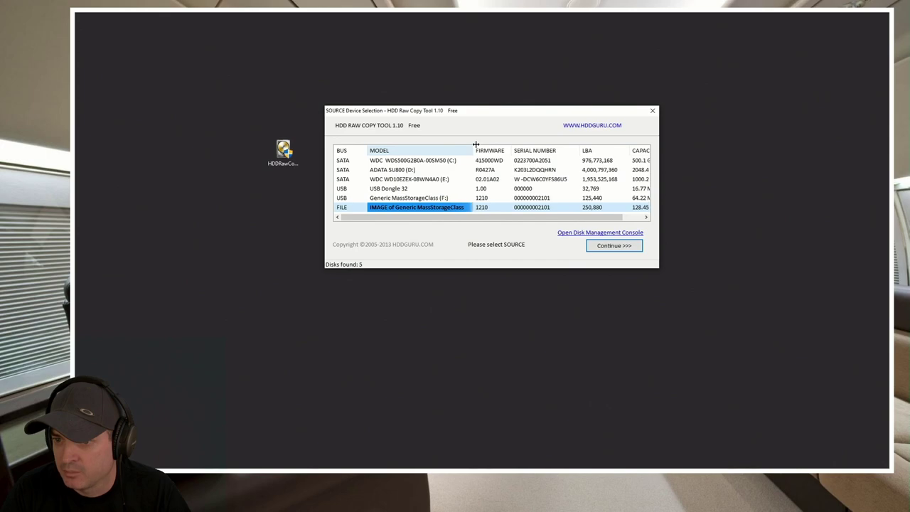
pyautogui.click(420, 198)
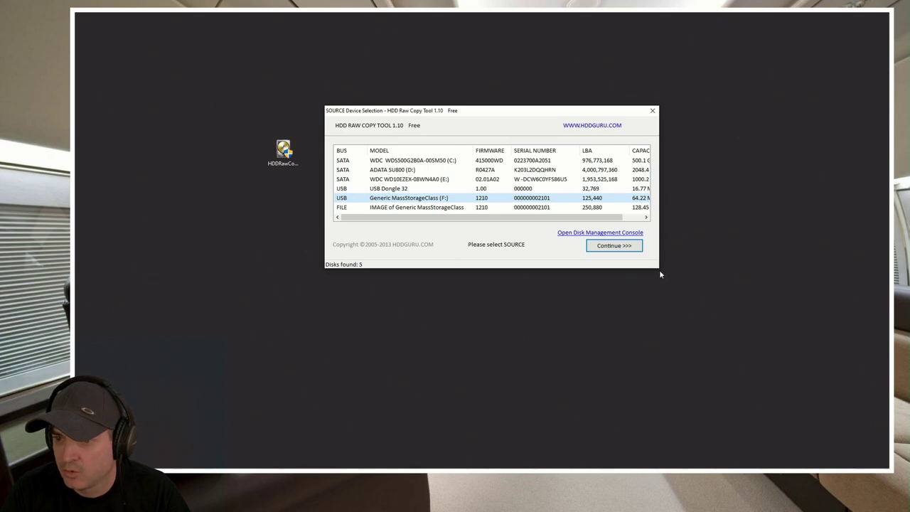
pyautogui.moveTo(507, 116); pyautogui.dragTo(420, 201)
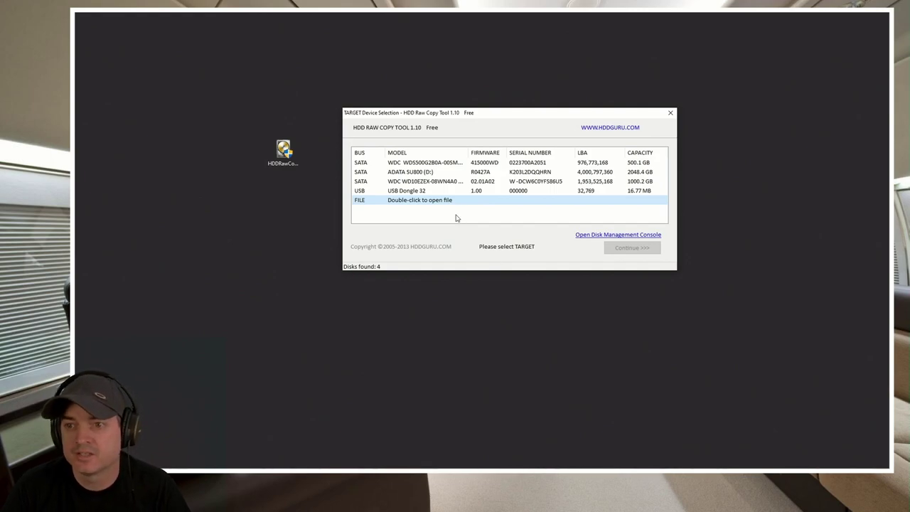
# Choose FILE as the target and save it as GNS480March72022 in Downloads
pyautogui.doubleClick(415, 202)
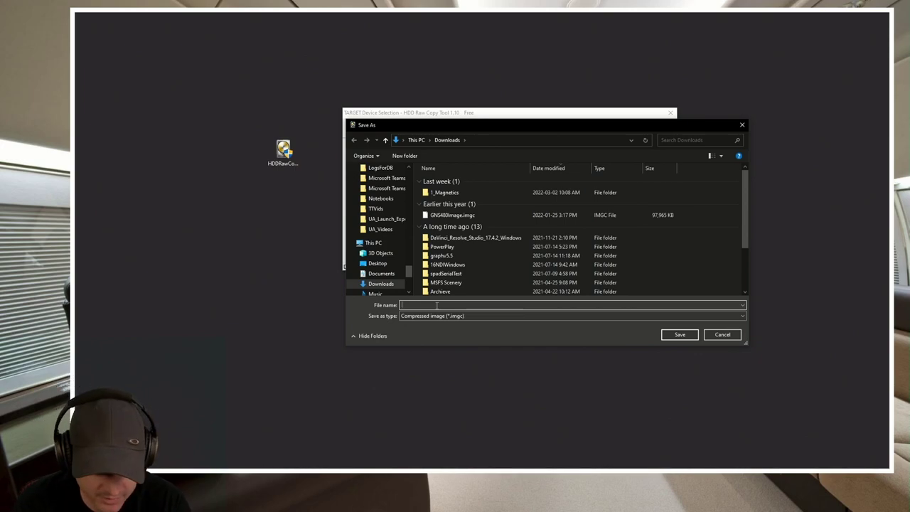
pyautogui.write('GNS')
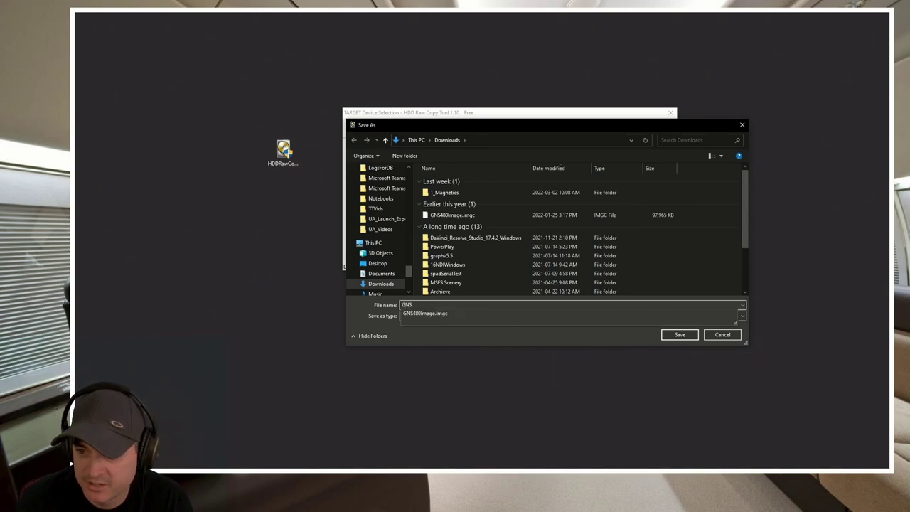
pyautogui.write('480')
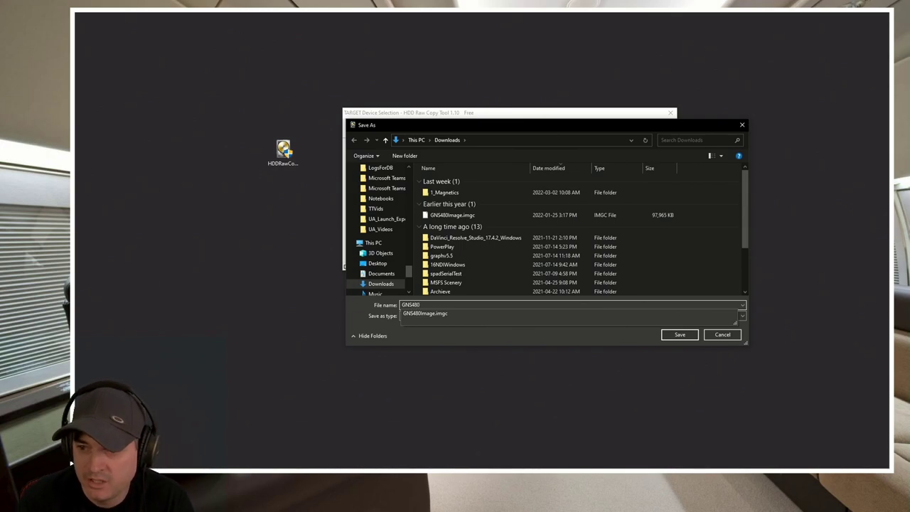
pyautogui.write('Feb')
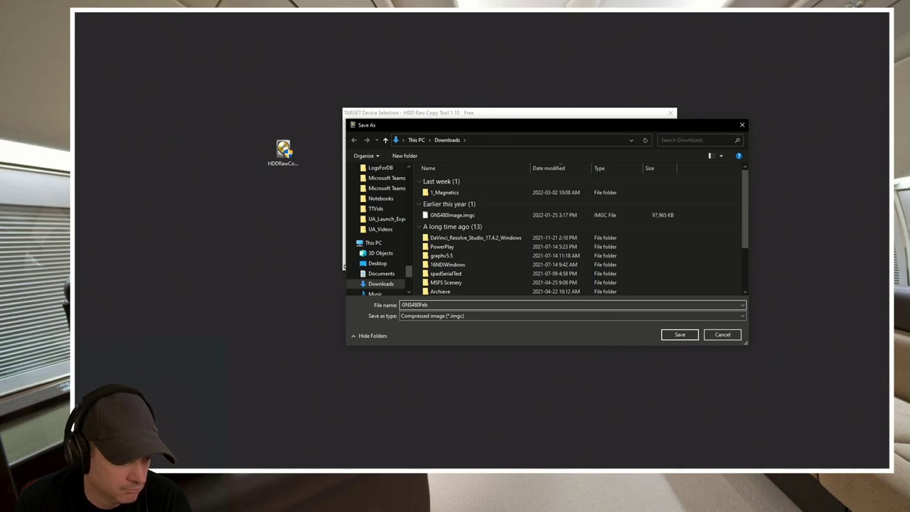
pyautogui.press('BackSpace')
pyautogui.press('BackSpace')
pyautogui.press('BackSpace')
pyautogui.write('March7')
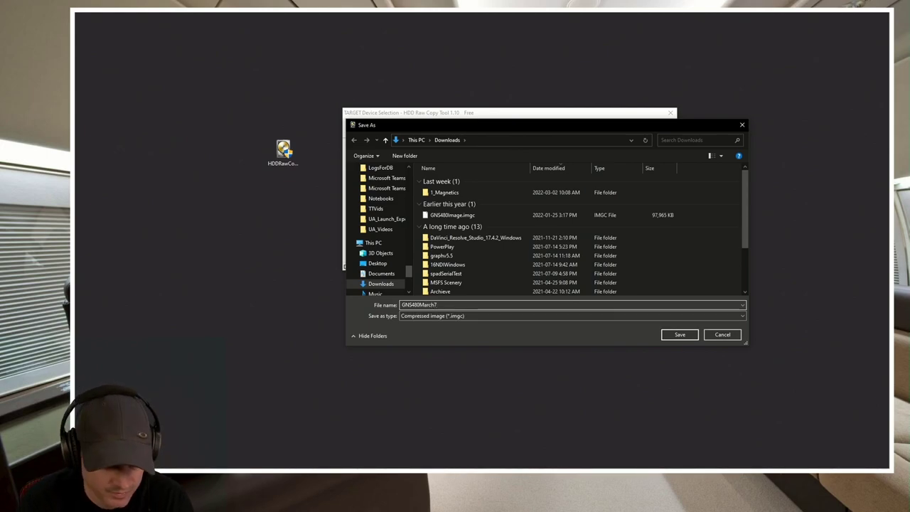
pyautogui.write('2022')
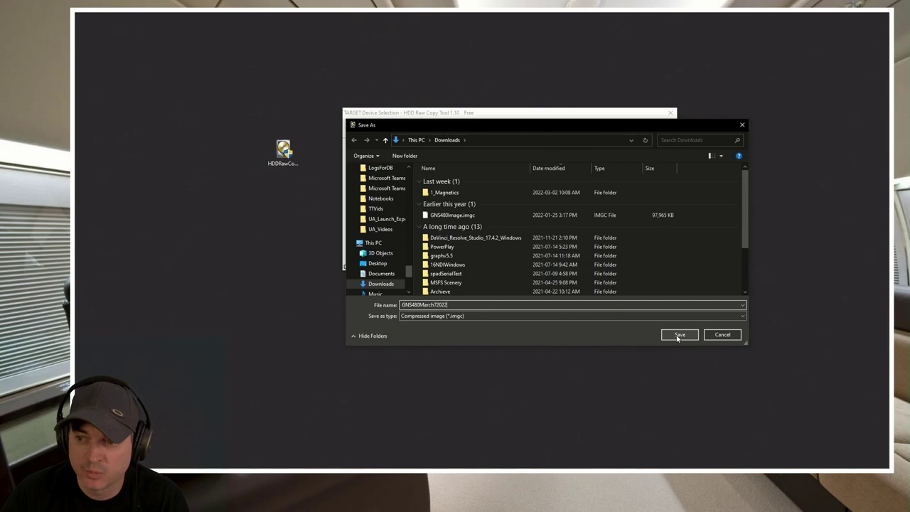
pyautogui.click(677, 336)
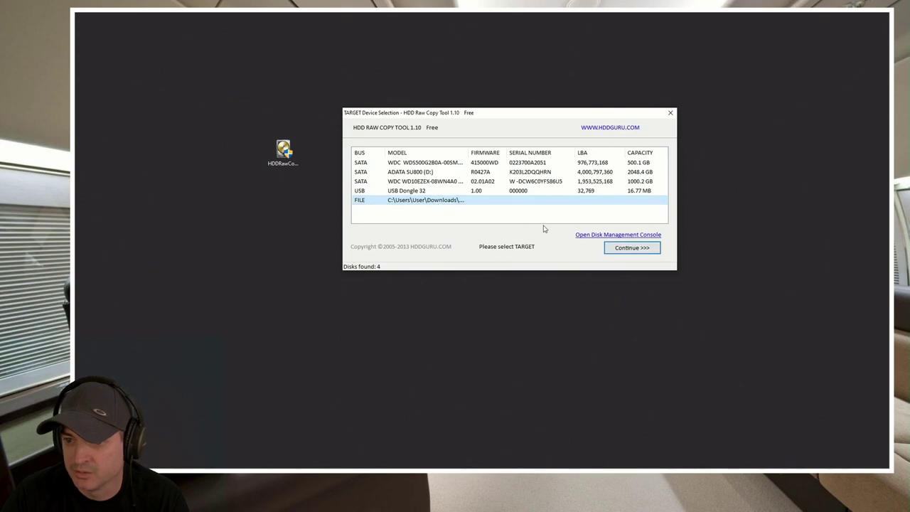
# Confirm the target and start copying the card into GNS480March72022.imgc
pyautogui.click(644, 249)
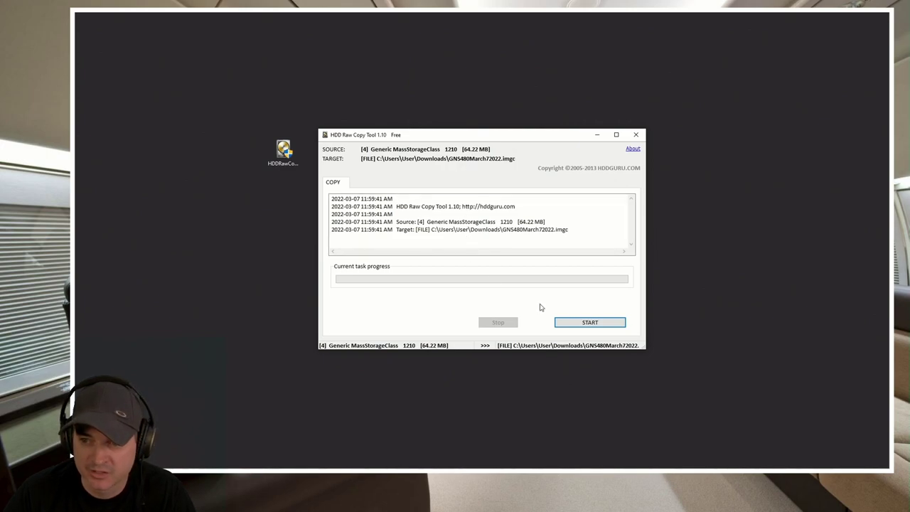
pyautogui.click(580, 324)
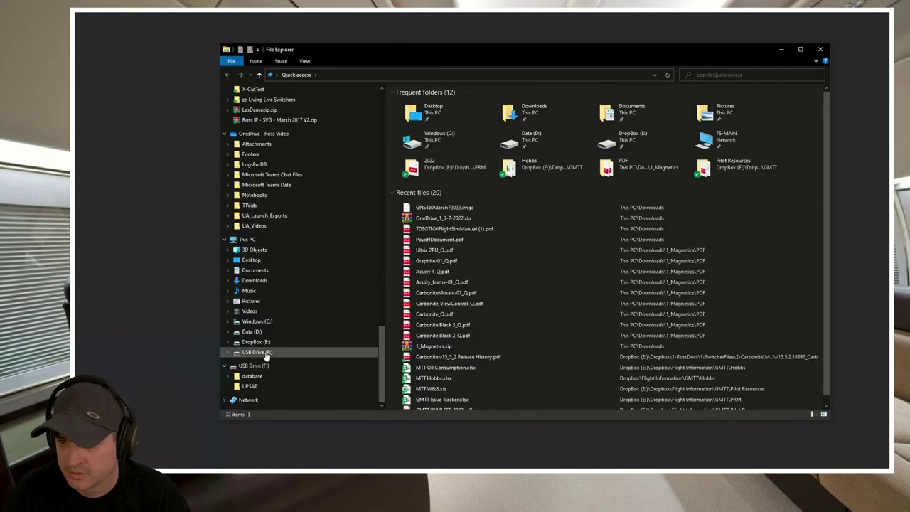
# Eject USB Drive (F:) from the navigation pane and narrow the folder tree
pyautogui.rightClick(266, 356)
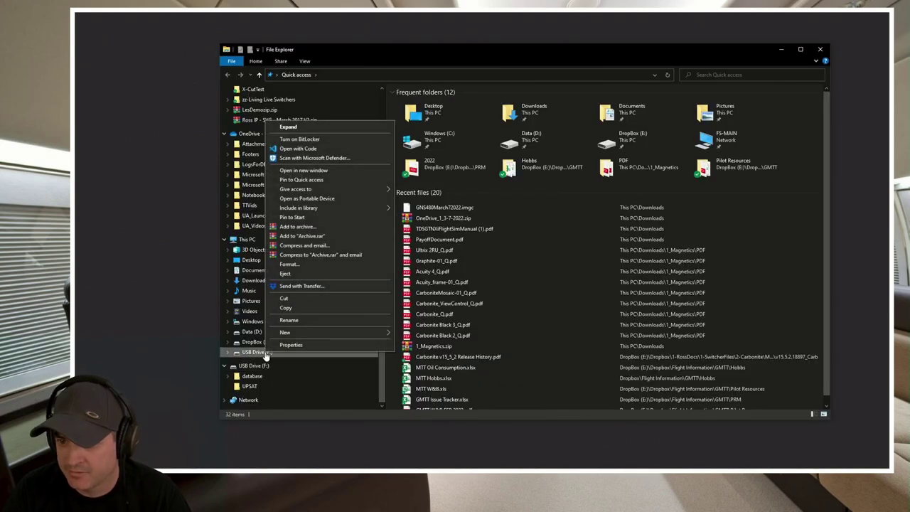
pyautogui.click(313, 275)
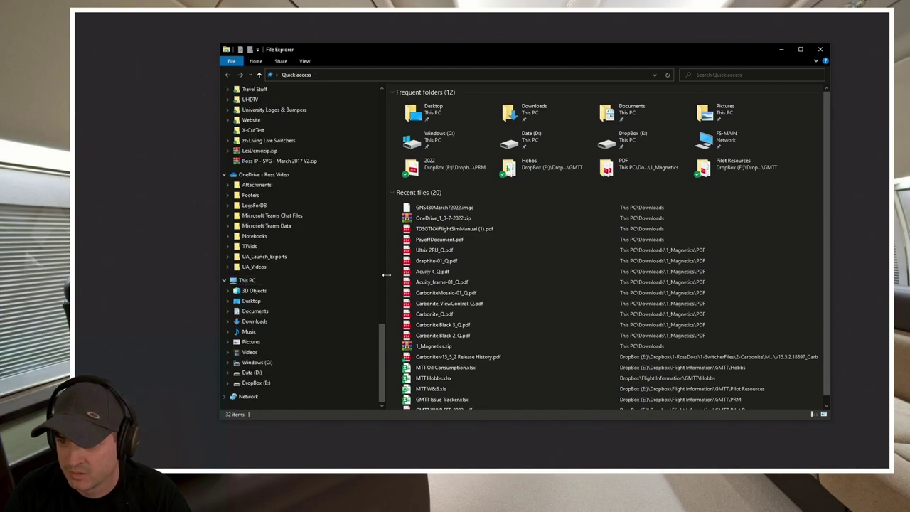
pyautogui.moveTo(386, 274); pyautogui.dragTo(299, 274)
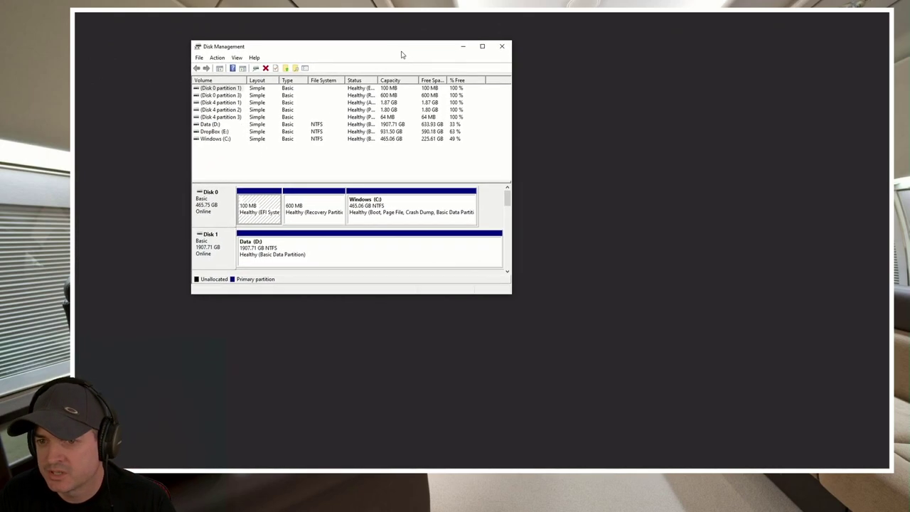
# Enlarge and reposition the Disk Management window so all five disks are visible
pyautogui.moveTo(510, 294); pyautogui.dragTo(757, 398)
pyautogui.moveTo(356, 53); pyautogui.dragTo(413, 77)
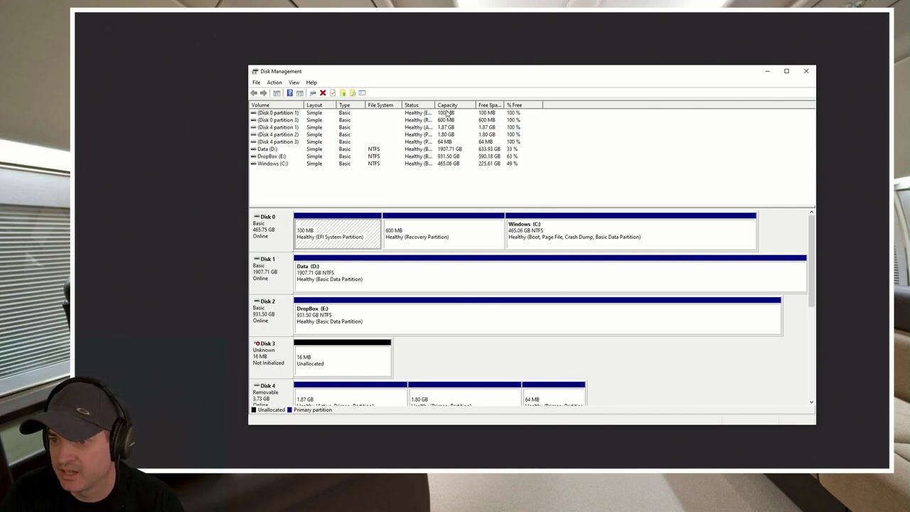
# Widen the Status column and delete Disk 4's 1.87 GB and 1.80 GB partitions
pyautogui.moveTo(432, 106); pyautogui.dragTo(463, 105)
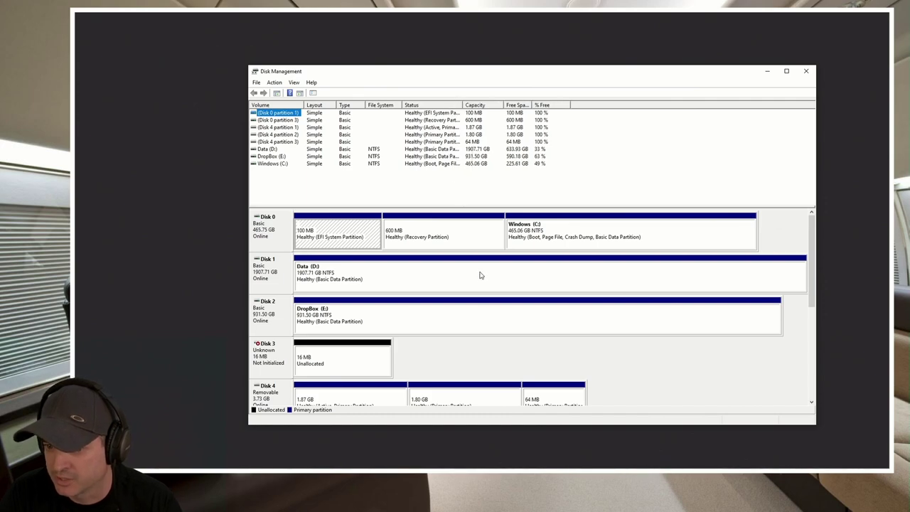
pyautogui.click(367, 411)
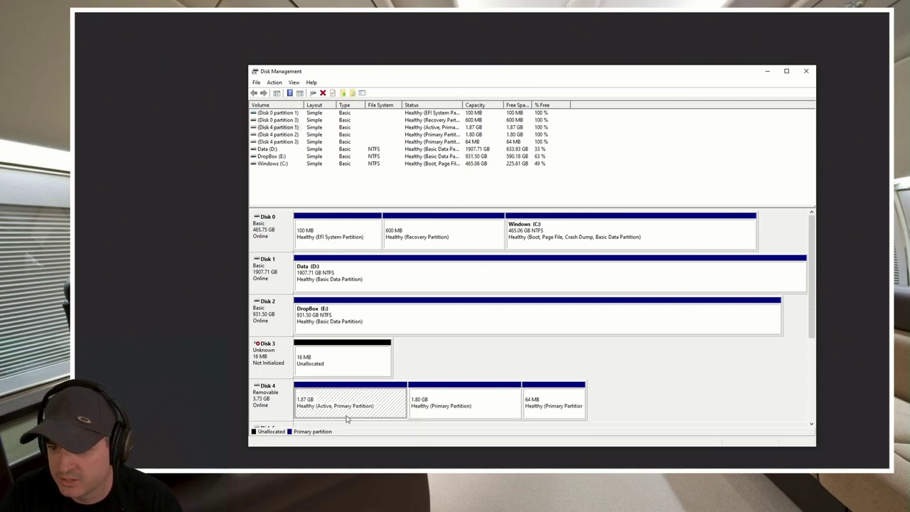
pyautogui.rightClick(398, 412)
pyautogui.click(426, 377)
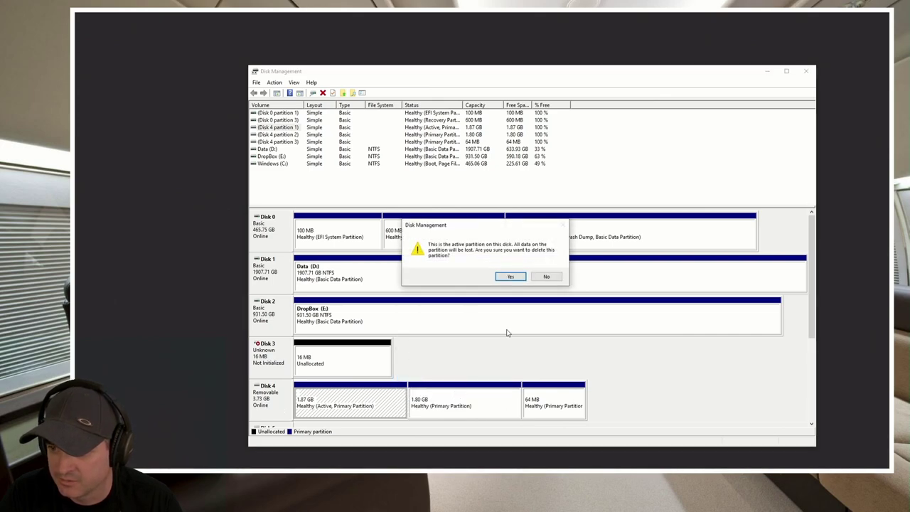
pyautogui.click(522, 276)
pyautogui.rightClick(473, 409)
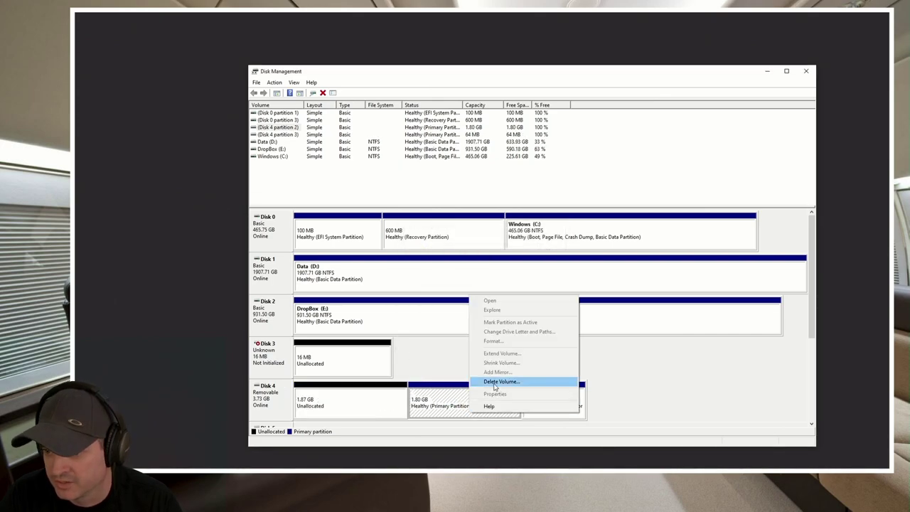
pyautogui.click(495, 382)
pyautogui.click(511, 276)
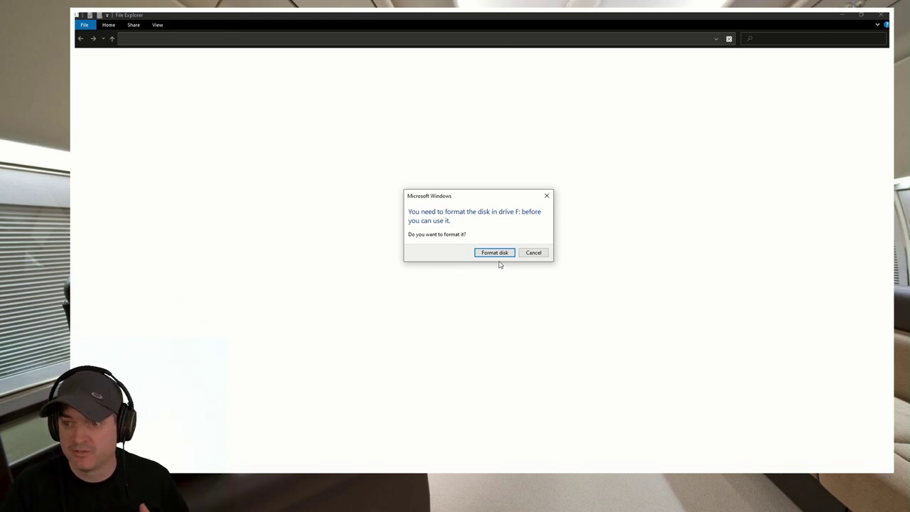
# Format drive F: as FAT32 with 4096-byte allocation units, then close the format window
pyautogui.click(498, 255)
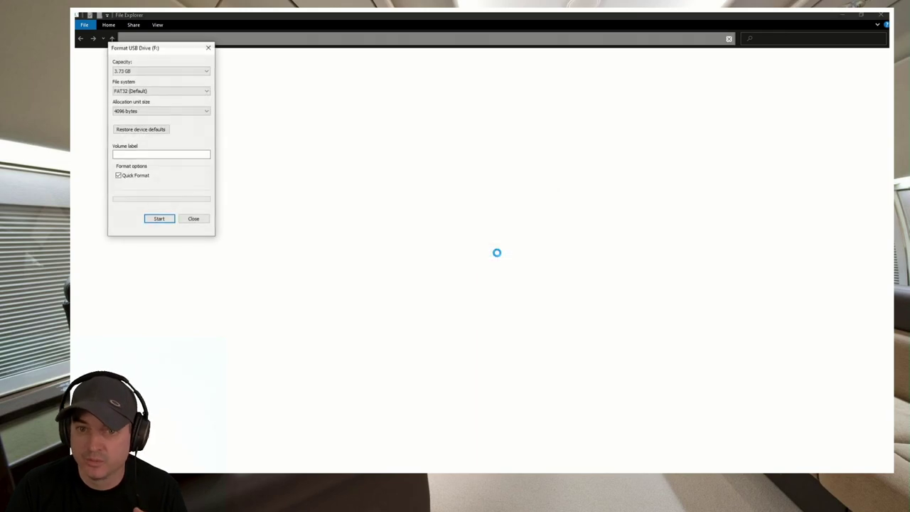
pyautogui.click(175, 94)
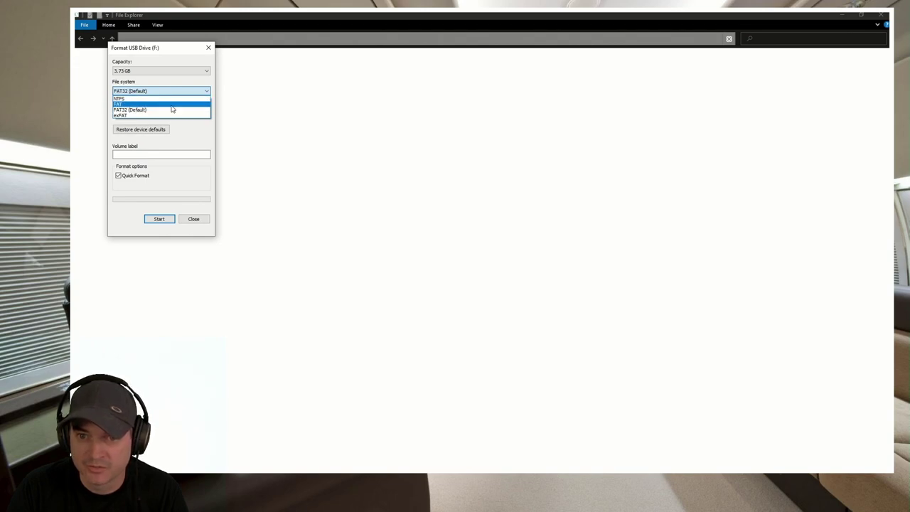
pyautogui.click(172, 110)
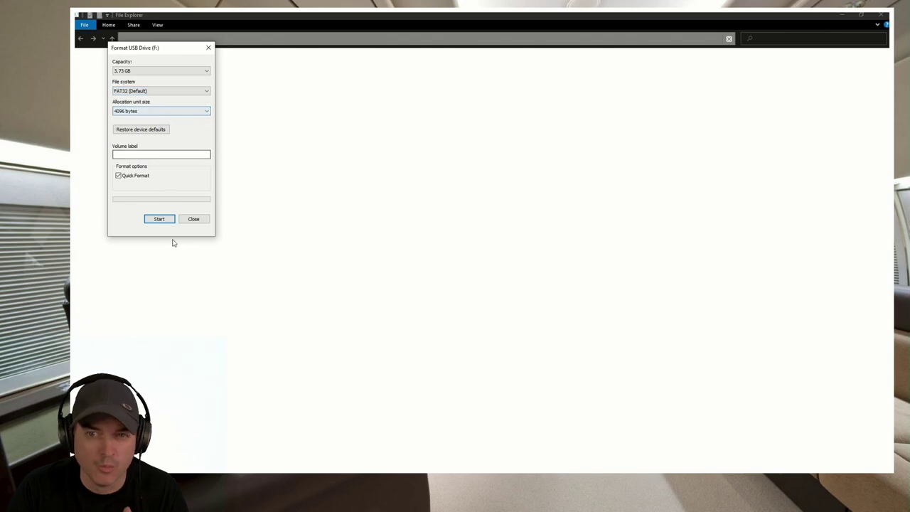
pyautogui.click(158, 218)
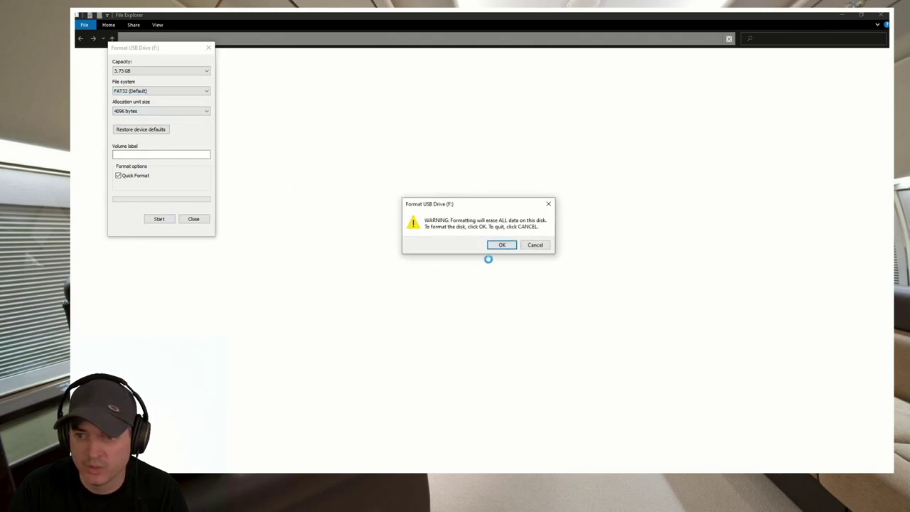
pyautogui.click(500, 244)
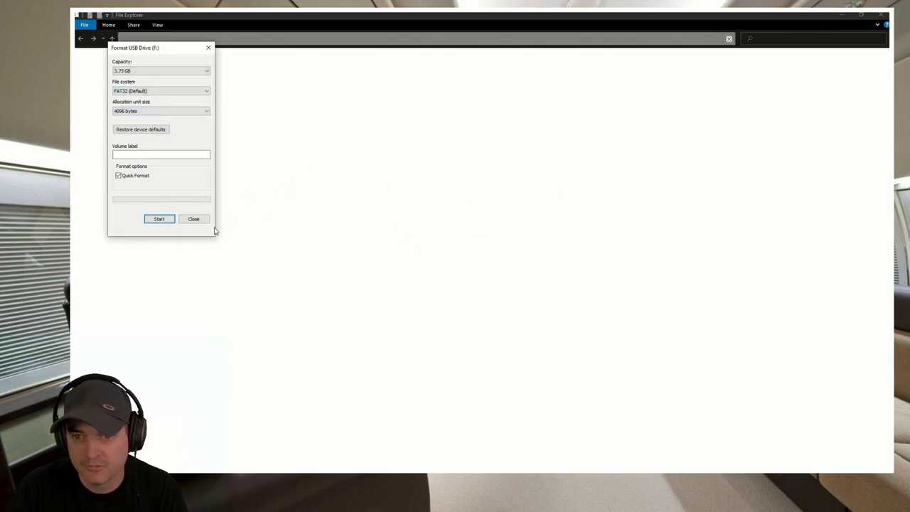
pyautogui.click(203, 220)
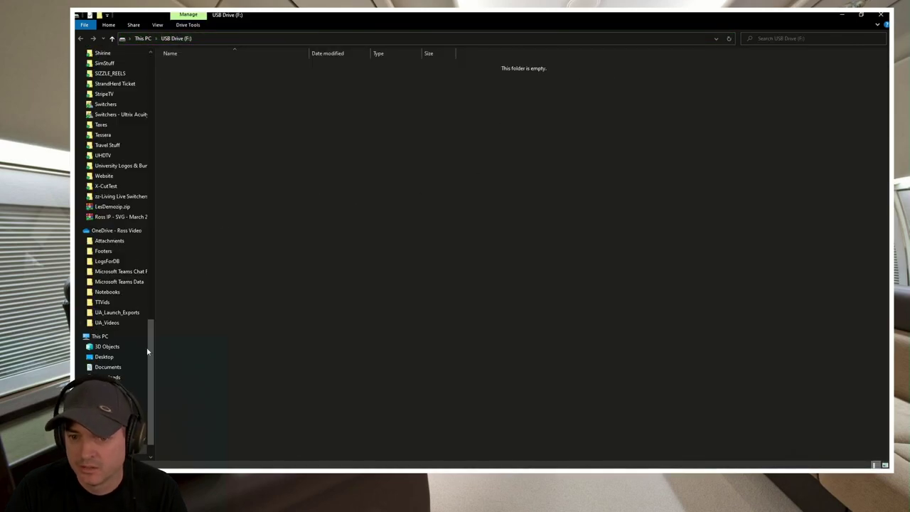
pyautogui.scroll(-1, 128, 367)
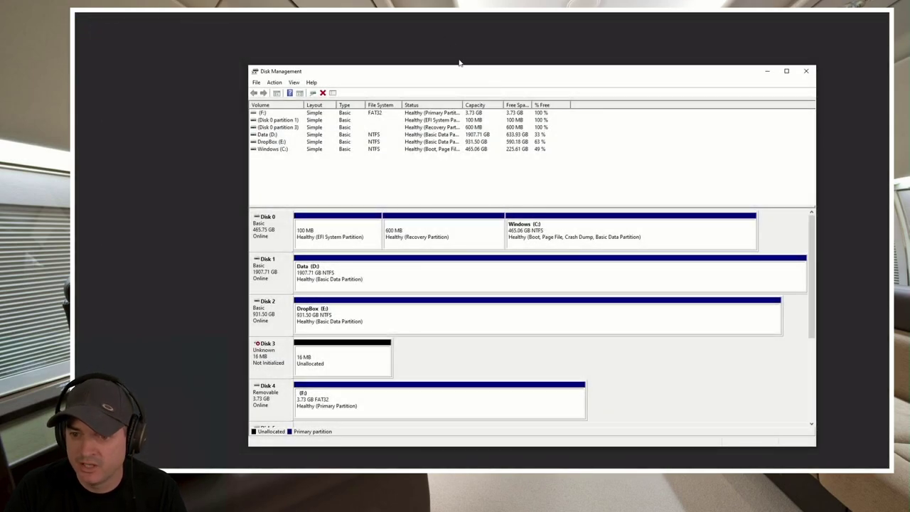
# Select Disk 4's new 3.73 GB FAT32 (F:) partition to check it
pyautogui.click(398, 415)
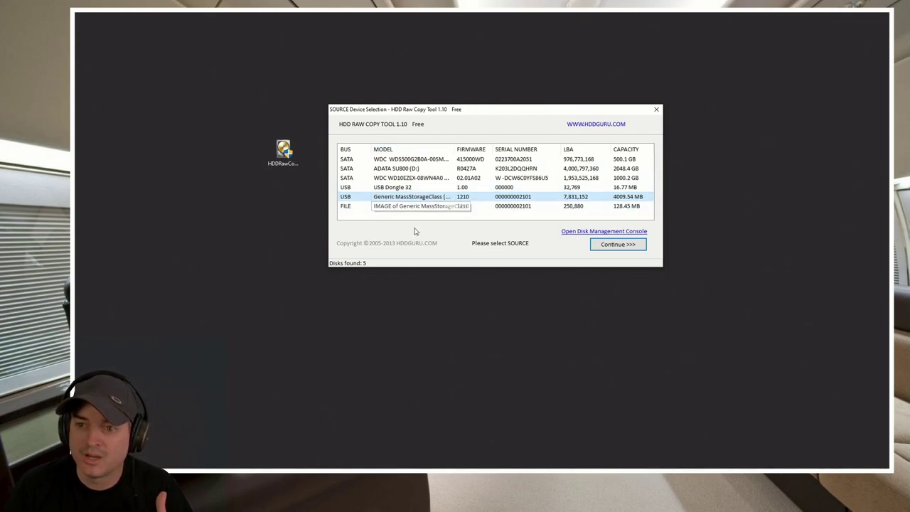
# Load GNS480March72022.imgc from Downloads as the source and pick the 4009.54 MB USB card as the target
pyautogui.click(419, 206)
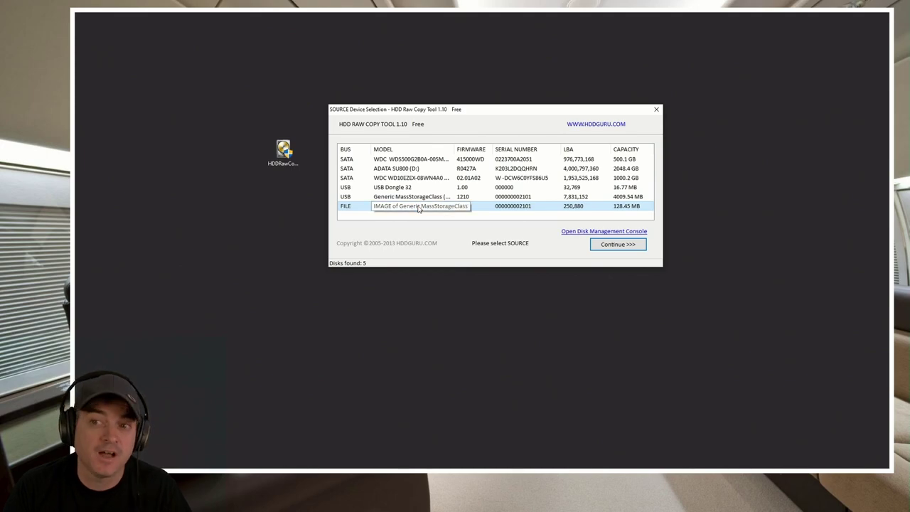
pyautogui.doubleClick(418, 206)
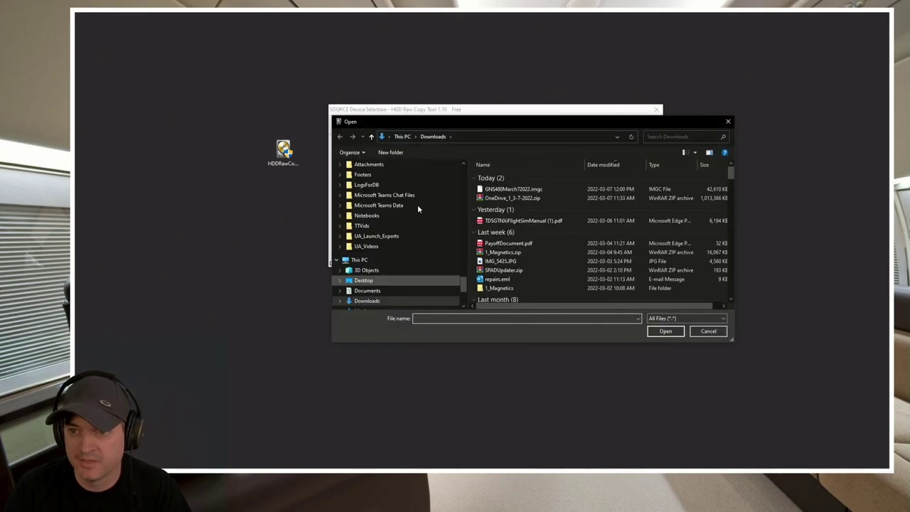
pyautogui.click(509, 190)
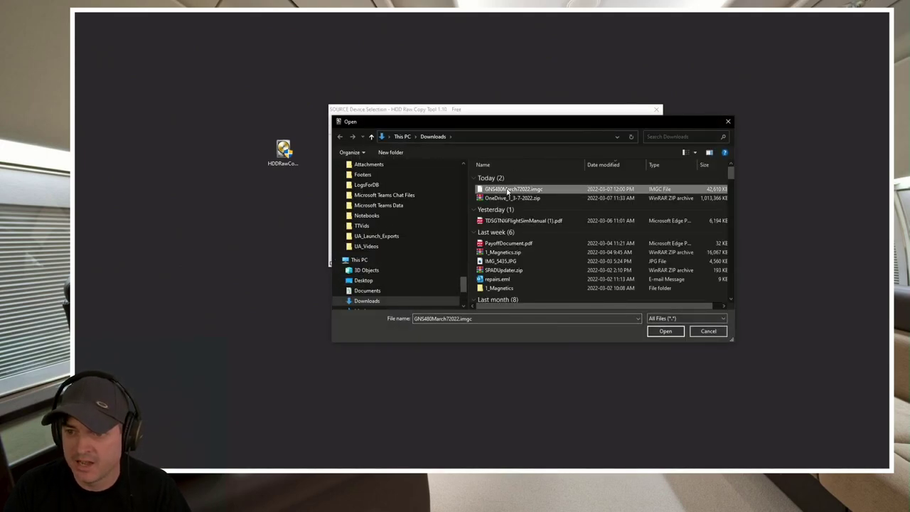
pyautogui.doubleClick(508, 190)
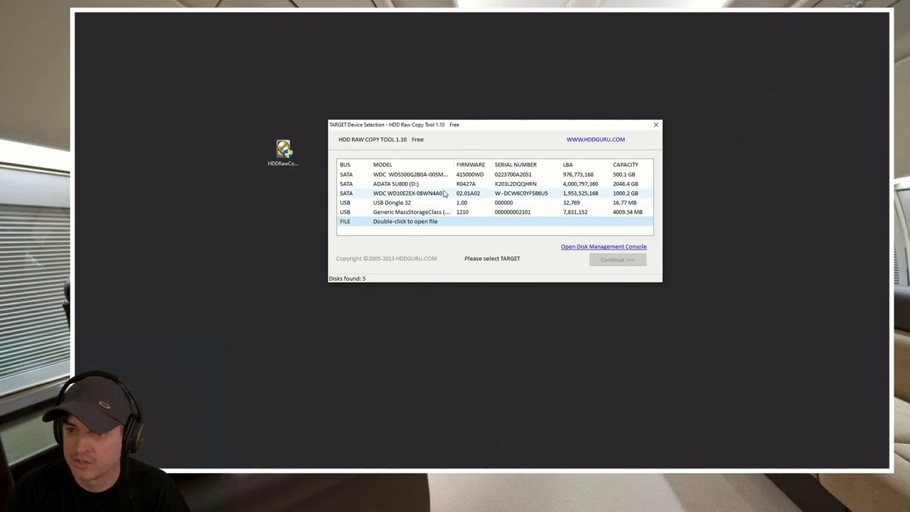
pyautogui.moveTo(454, 164); pyautogui.dragTo(486, 166)
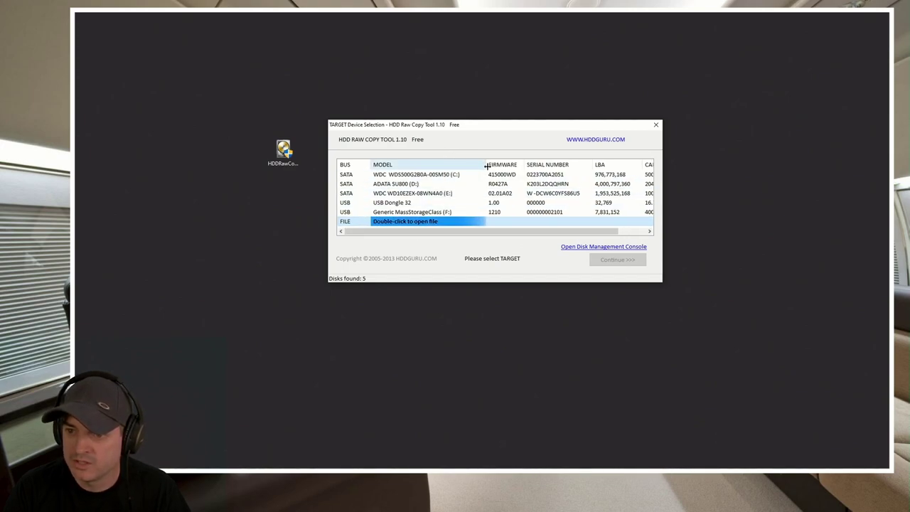
pyautogui.click(408, 213)
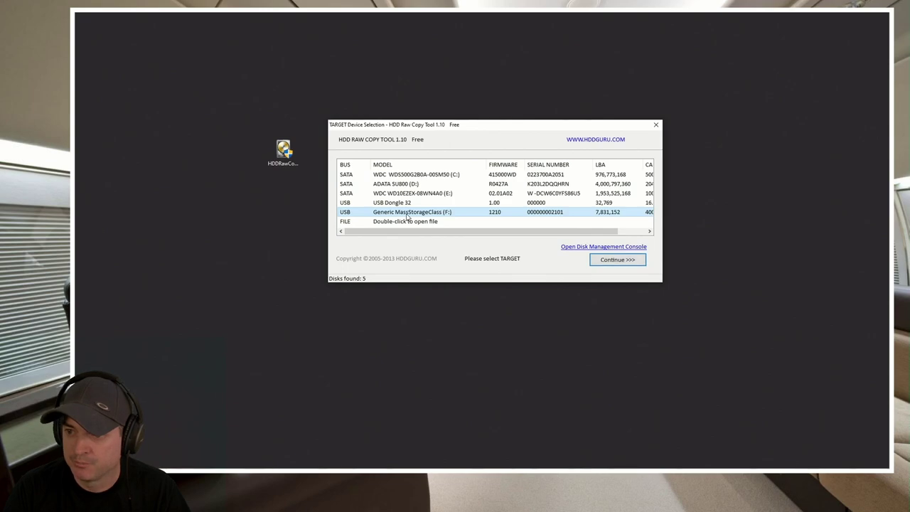
pyautogui.click(615, 259)
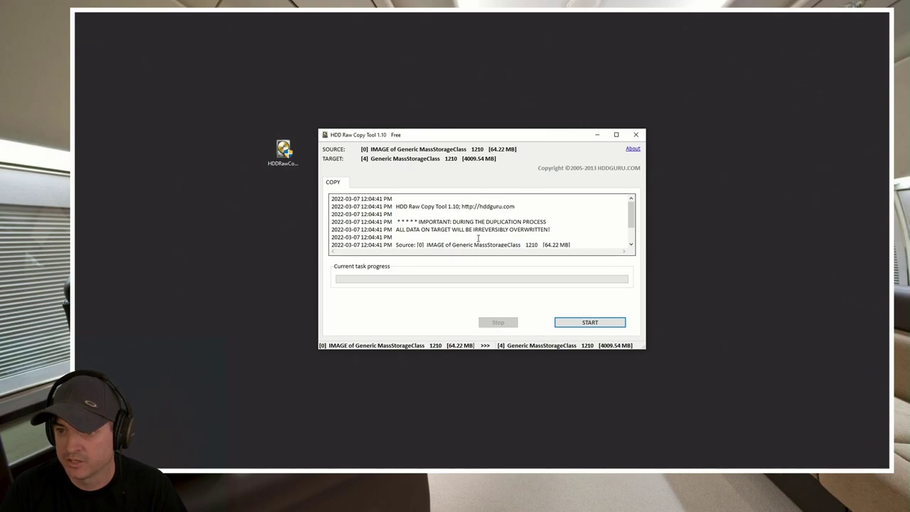
# Start writing the 64.22 MB image onto the 4009.54 MB card and confirm the overwrite warning
pyautogui.scroll(-1, 443, 225)
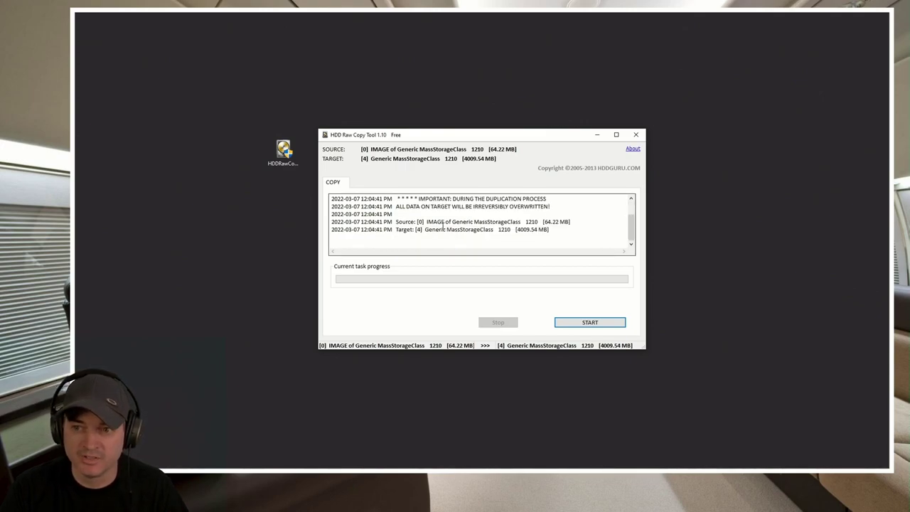
pyautogui.scroll(1, 518, 241)
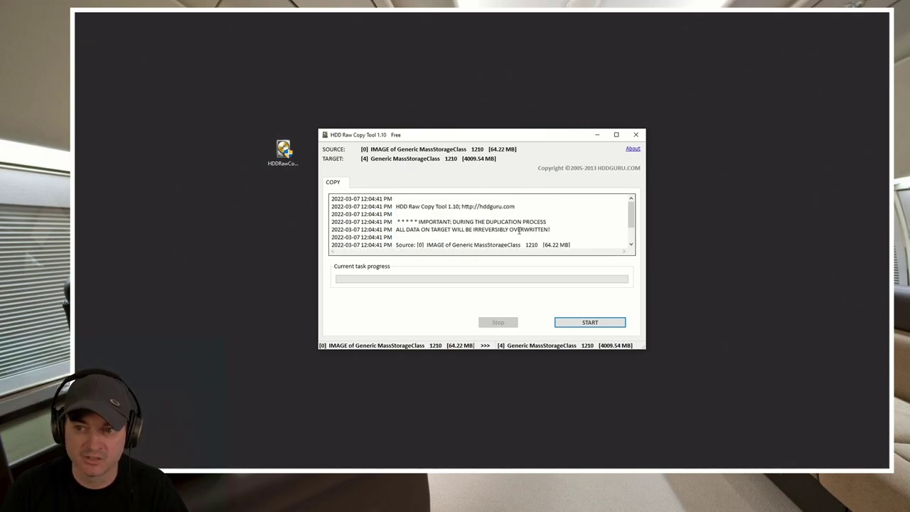
pyautogui.scroll(-1, 519, 235)
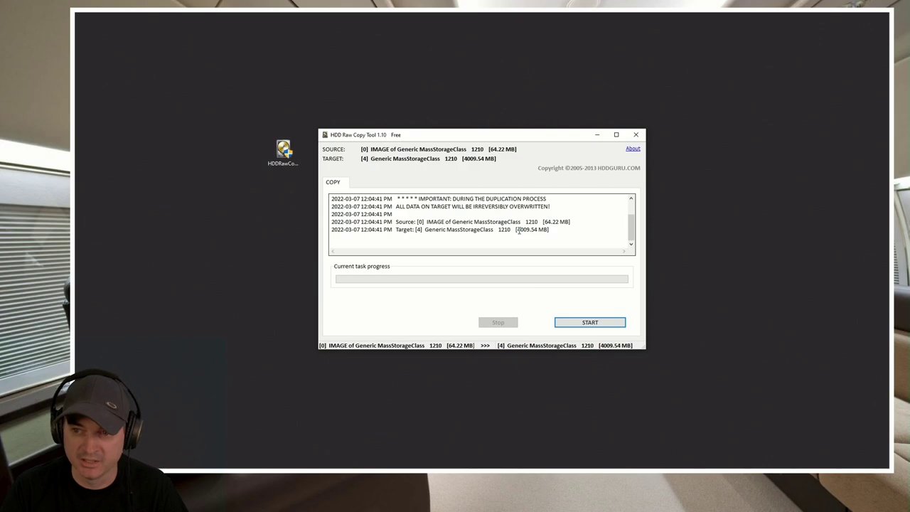
pyautogui.click(599, 324)
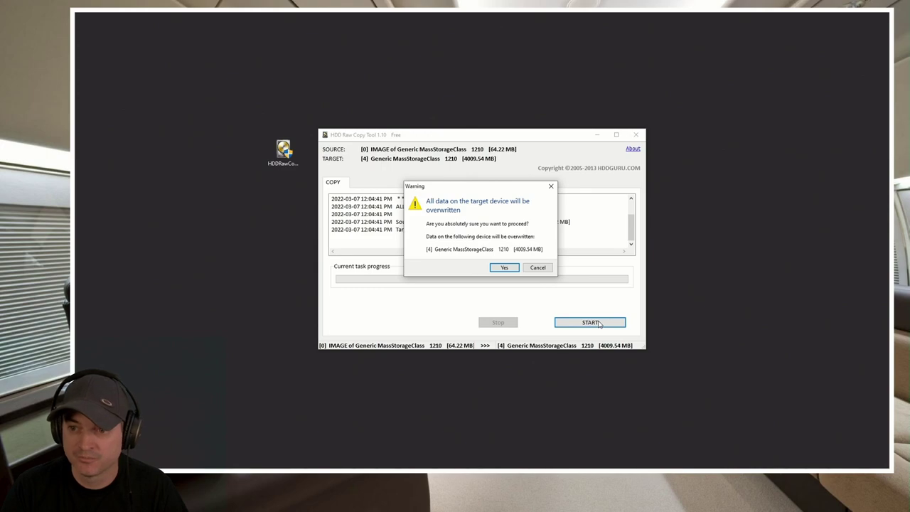
pyautogui.click(502, 268)
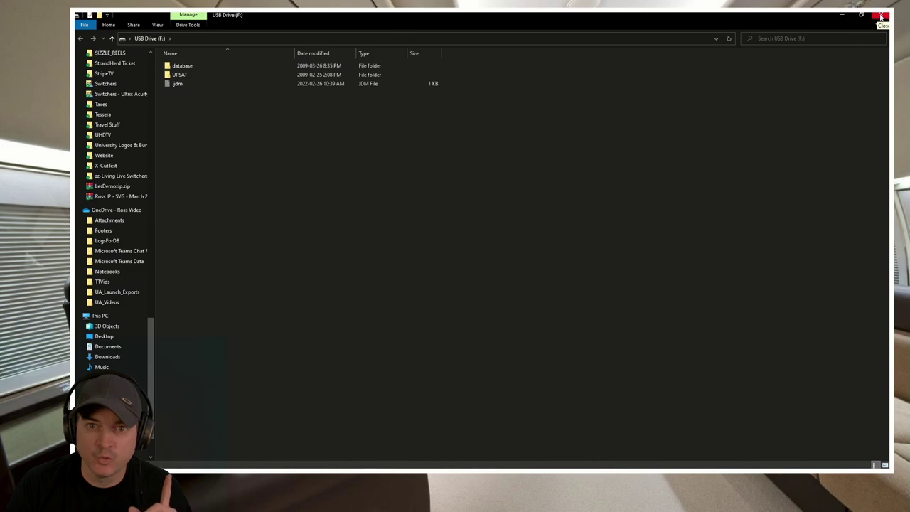
# Close the File Explorer window showing USB Drive (F:)
pyautogui.click(882, 15)
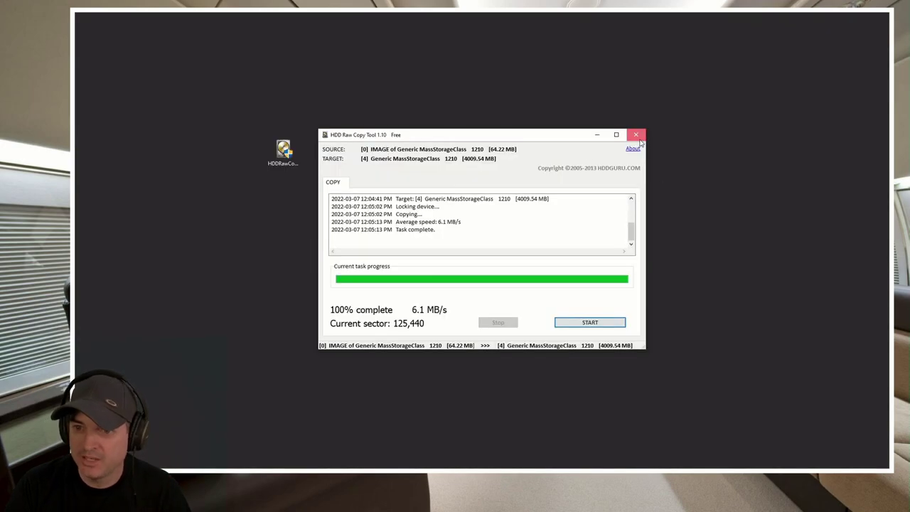